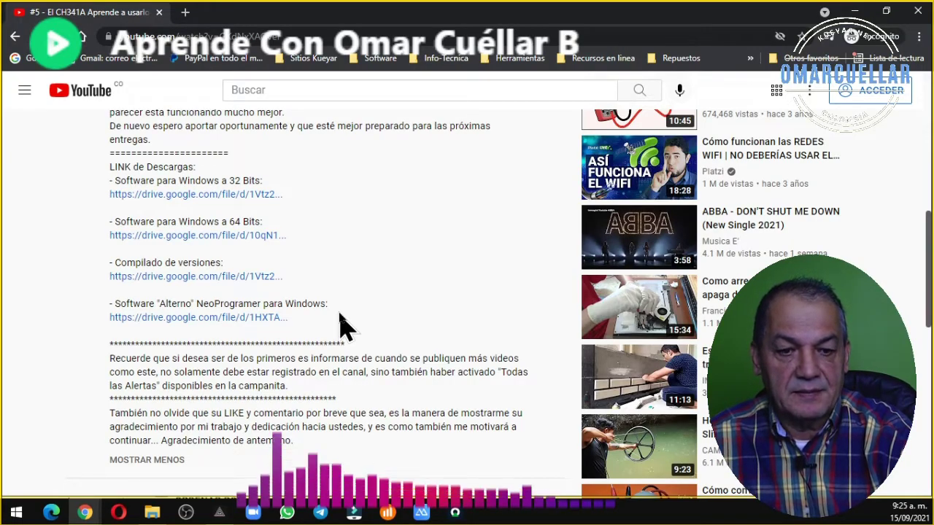
- Collapse the video description and expand the pinned comment with the full list of download links
{"action": "scroll", "coordinate": [267, 371], "scroll_direction": "down", "scroll_amount": 2}
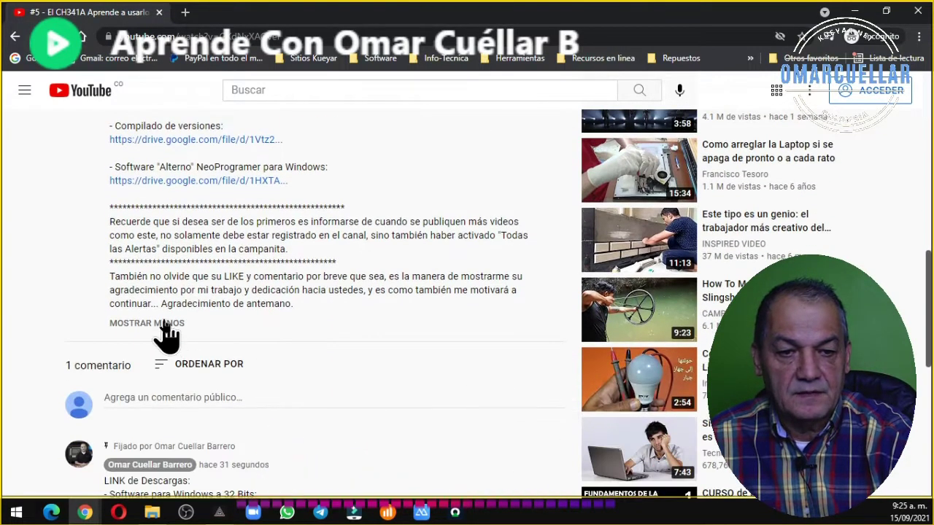
{"action": "left_click", "coordinate": [165, 325]}
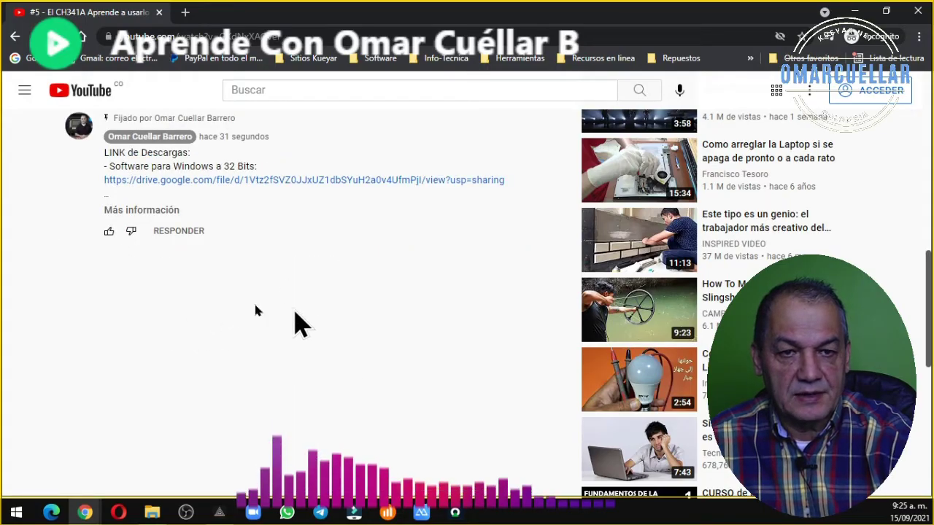
{"action": "scroll", "coordinate": [237, 326], "scroll_direction": "up", "scroll_amount": 2}
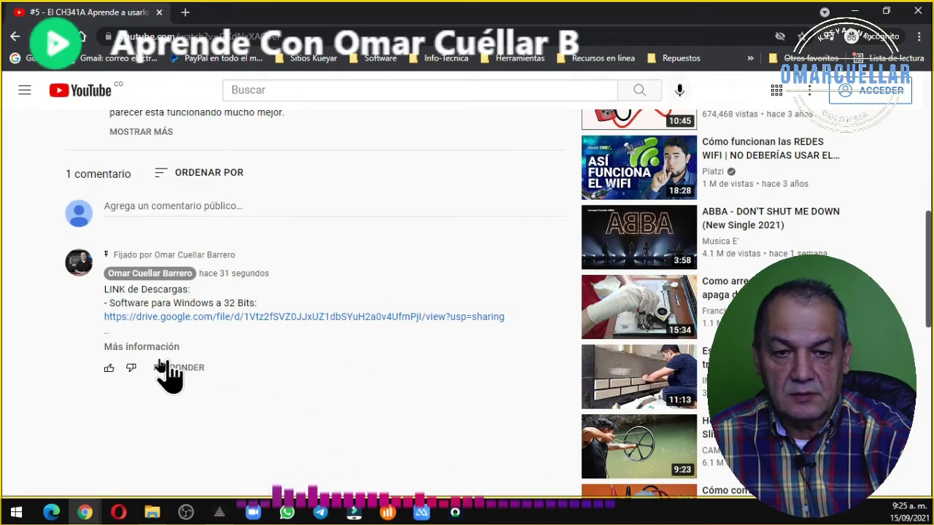
{"action": "left_click", "coordinate": [149, 348]}
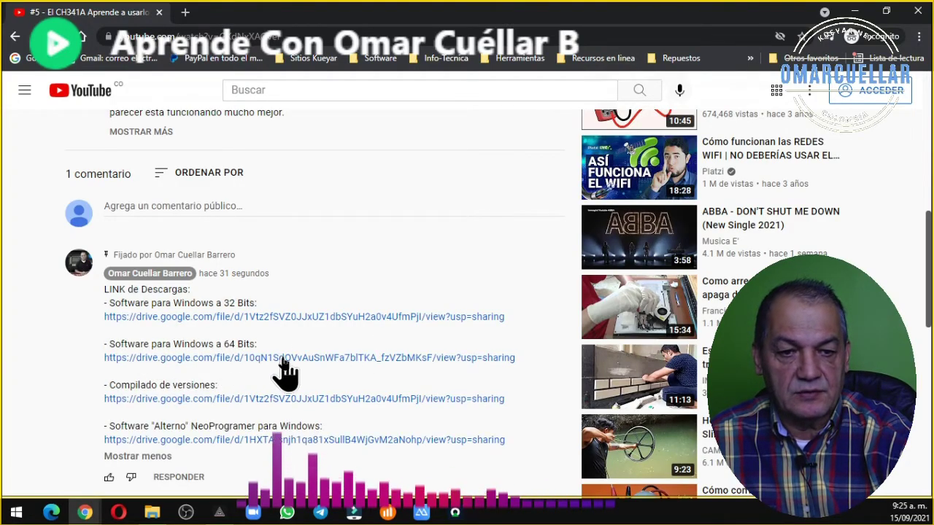
{"action": "scroll", "coordinate": [285, 375], "scroll_direction": "down", "scroll_amount": 2}
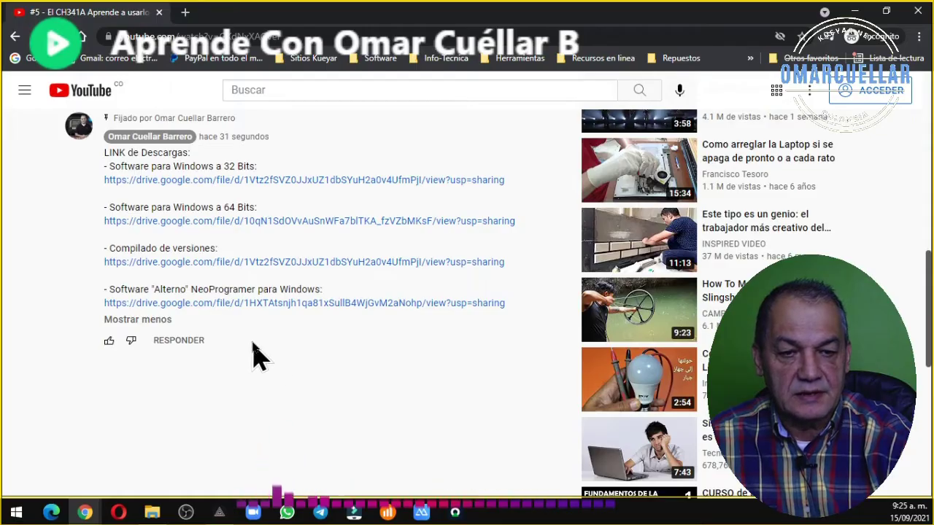
{"action": "scroll", "coordinate": [259, 355], "scroll_direction": "up", "scroll_amount": 1}
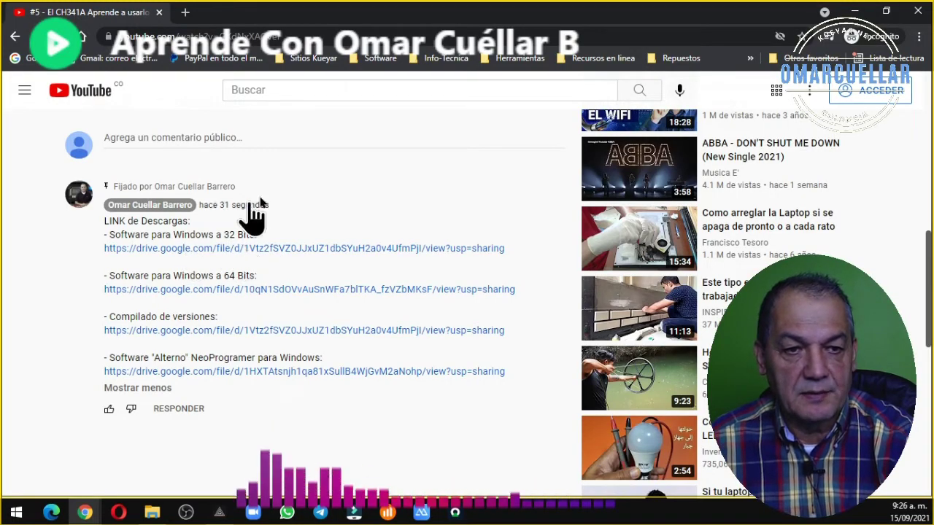
- Open the download link for the 32-bit Windows software and browse the CH341A_software collection folder inside the archive
{"action": "left_click", "coordinate": [243, 251]}
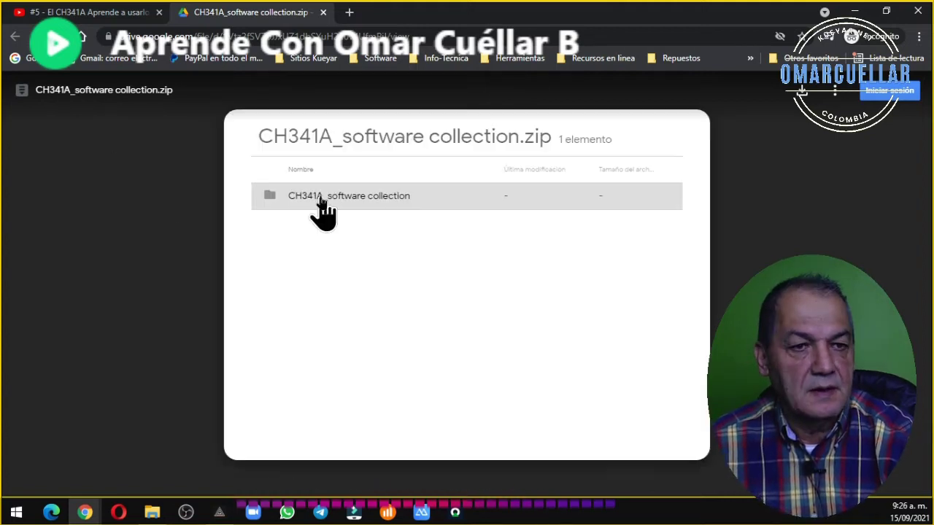
{"action": "left_click", "coordinate": [320, 204]}
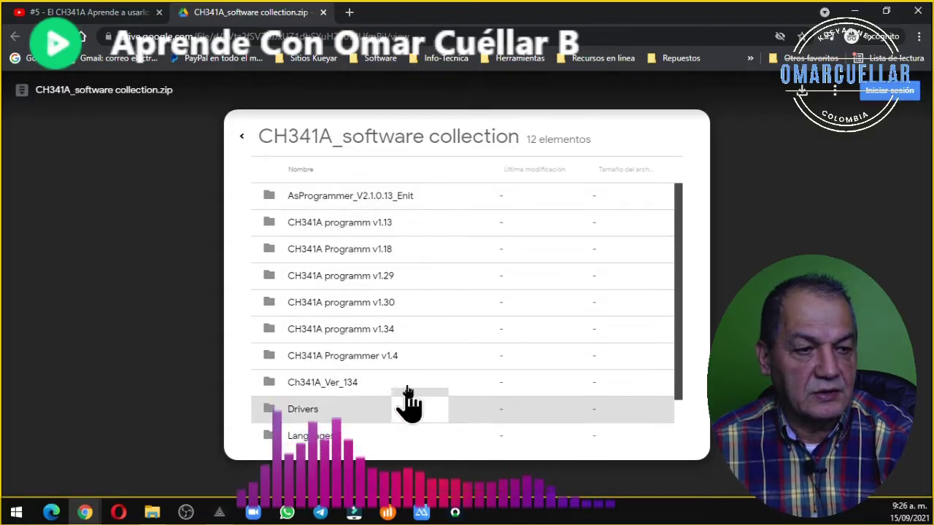
{"action": "scroll", "coordinate": [402, 365], "scroll_direction": "down", "scroll_amount": 2}
{"action": "scroll", "coordinate": [401, 361], "scroll_direction": "up", "scroll_amount": 2}
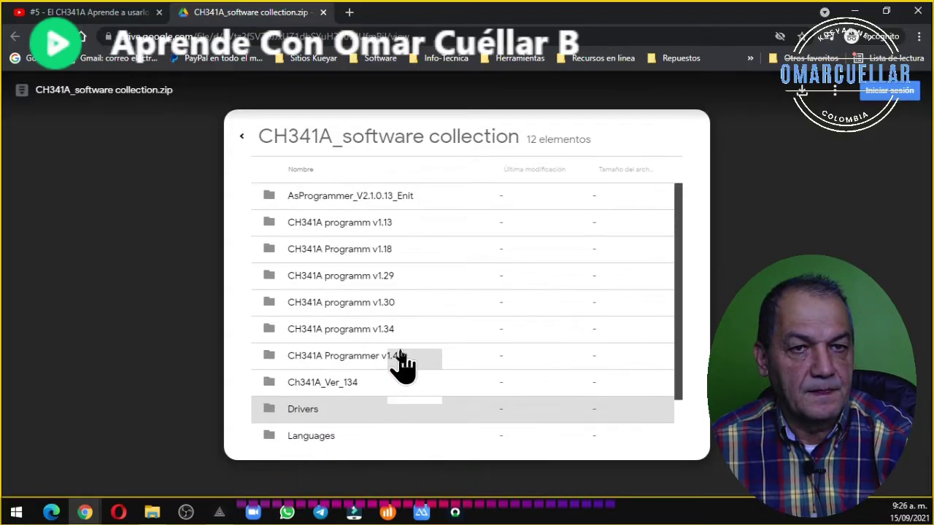
- Download CH341A_software collection.zip without a virus scan and save it in Usuarios > Usuario > Descargas on drive C:
{"action": "left_click", "coordinate": [802, 95]}
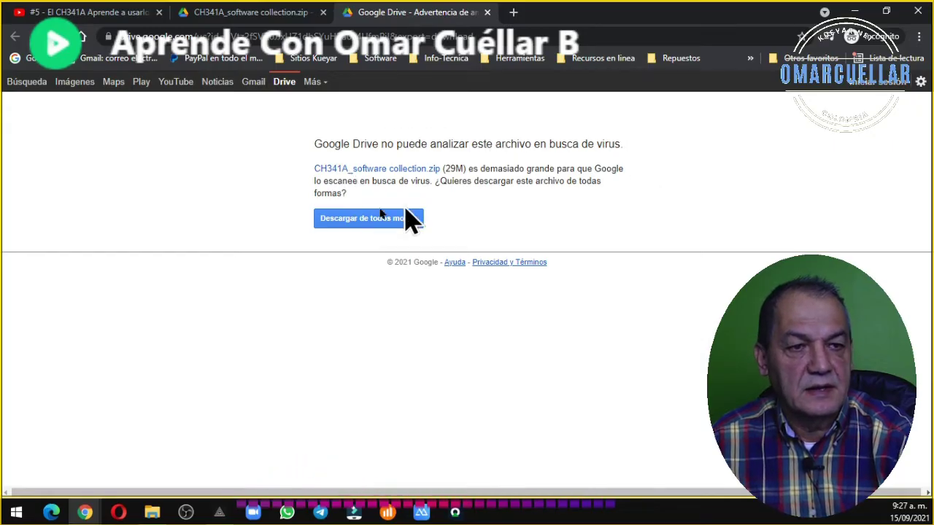
{"action": "left_click", "coordinate": [349, 218]}
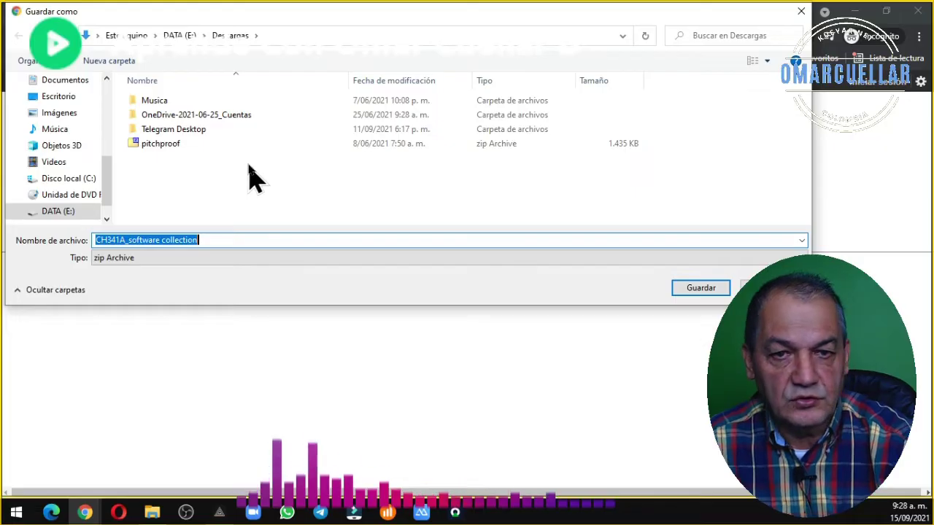
{"action": "left_click", "coordinate": [61, 180]}
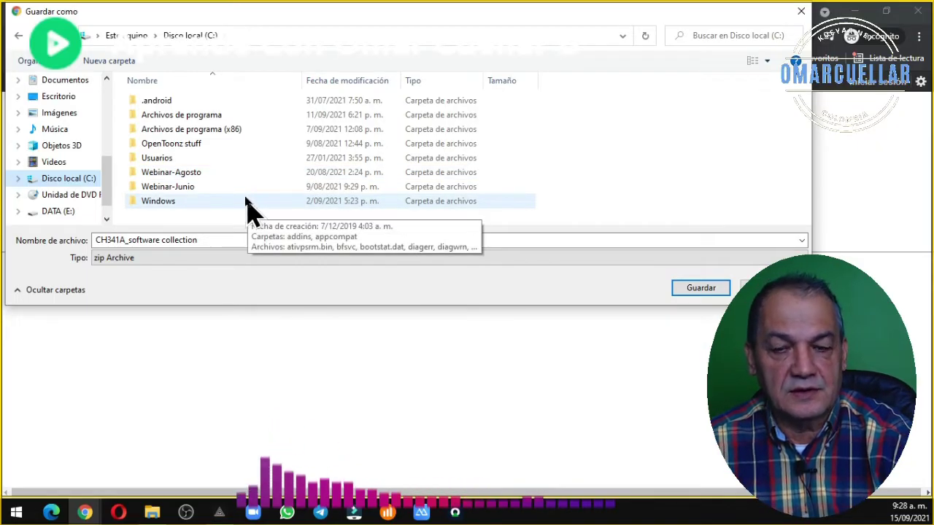
{"action": "double_click", "coordinate": [165, 160]}
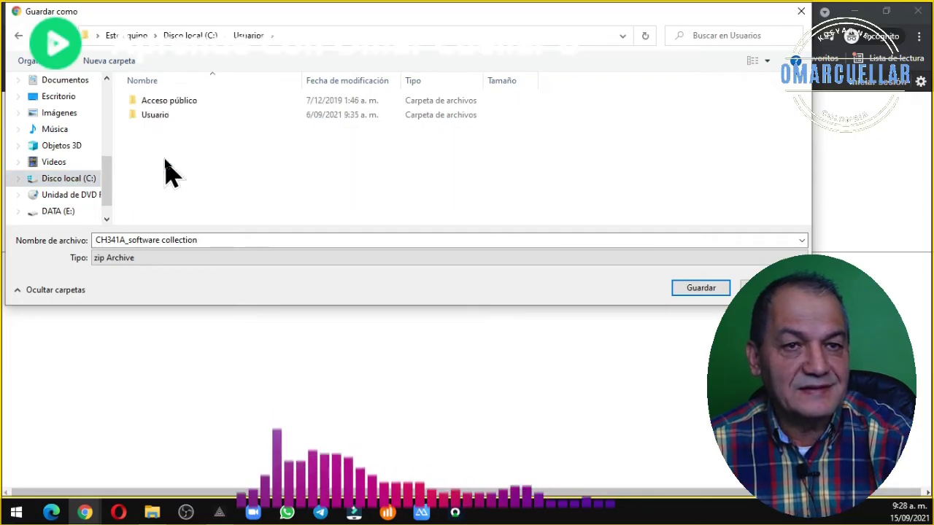
{"action": "double_click", "coordinate": [155, 117]}
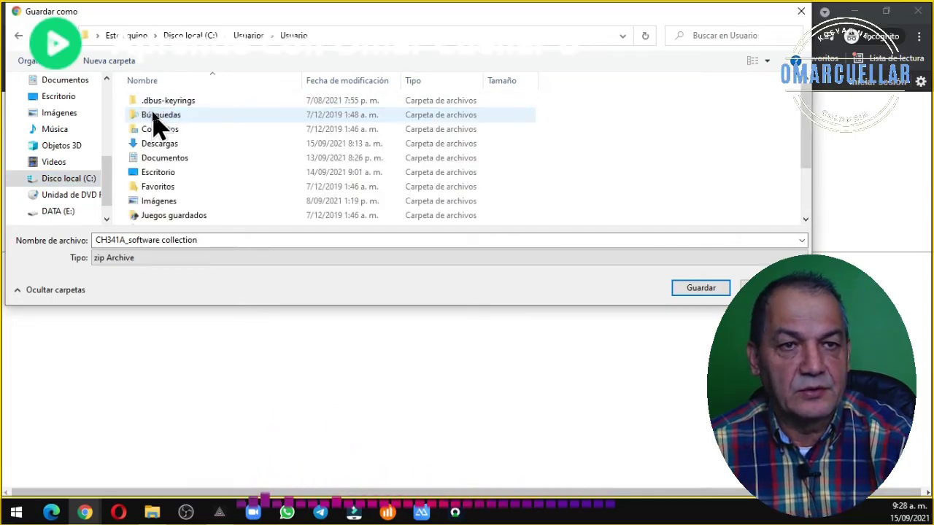
{"action": "left_click", "coordinate": [165, 144]}
{"action": "double_click", "coordinate": [165, 145]}
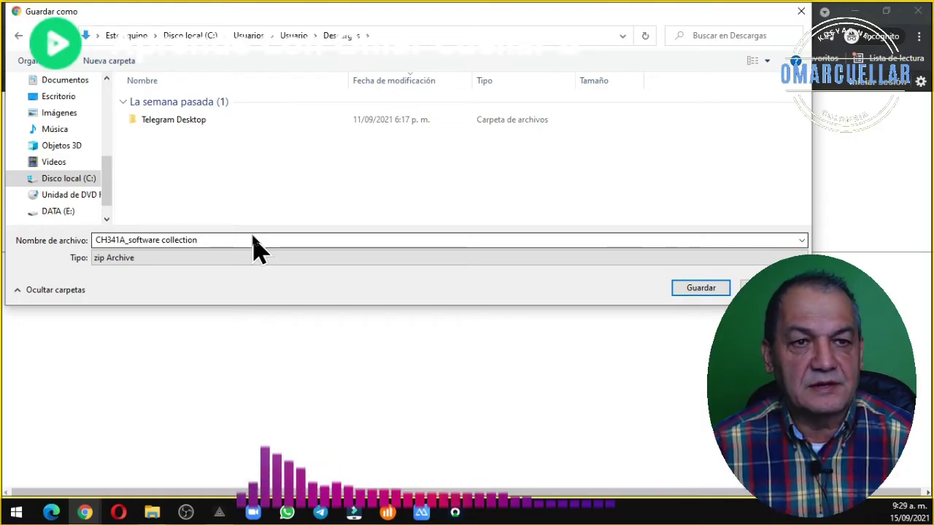
{"action": "left_click", "coordinate": [700, 289]}
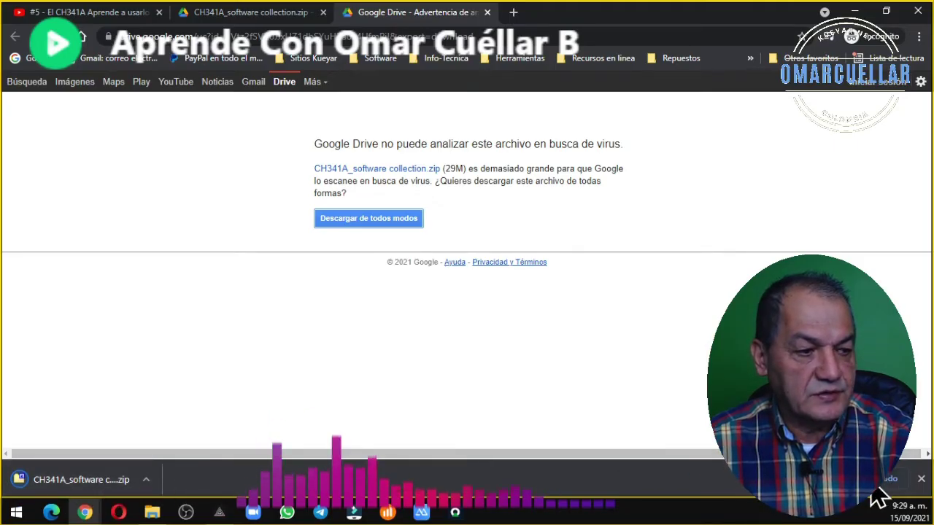
- Open the browser's full downloads list and show CH341A_software collection.zip in its folder
{"action": "left_click", "coordinate": [892, 477]}
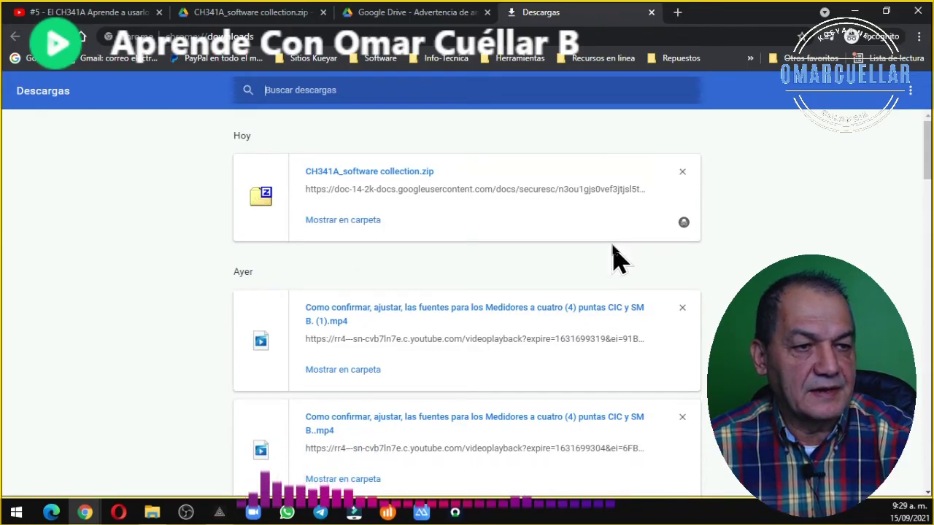
{"action": "left_click", "coordinate": [335, 221]}
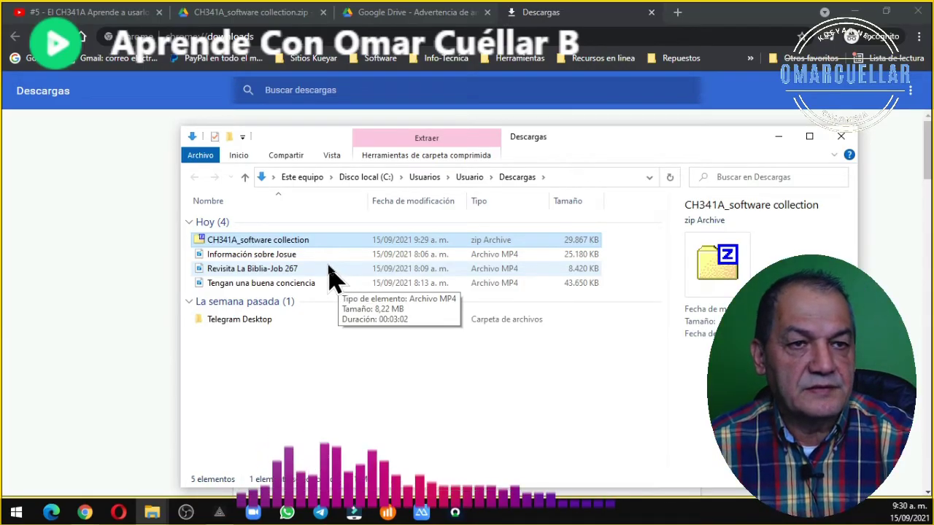
- Return to the video page, open the 64-bit Windows software link in a new tab and save Ch341A_Ver_134.zip in Descargas
{"action": "left_click", "coordinate": [123, 18]}
{"action": "left_click", "coordinate": [123, 17]}
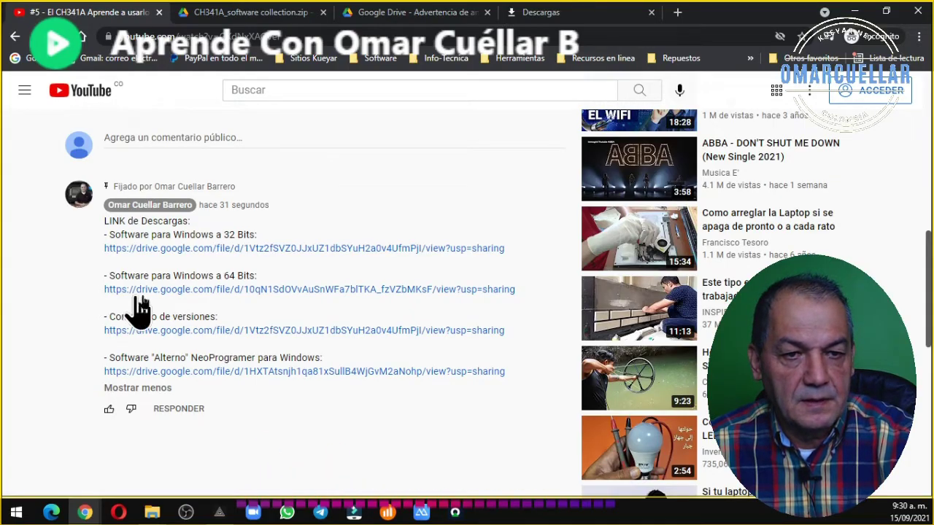
{"action": "right_click", "coordinate": [195, 287]}
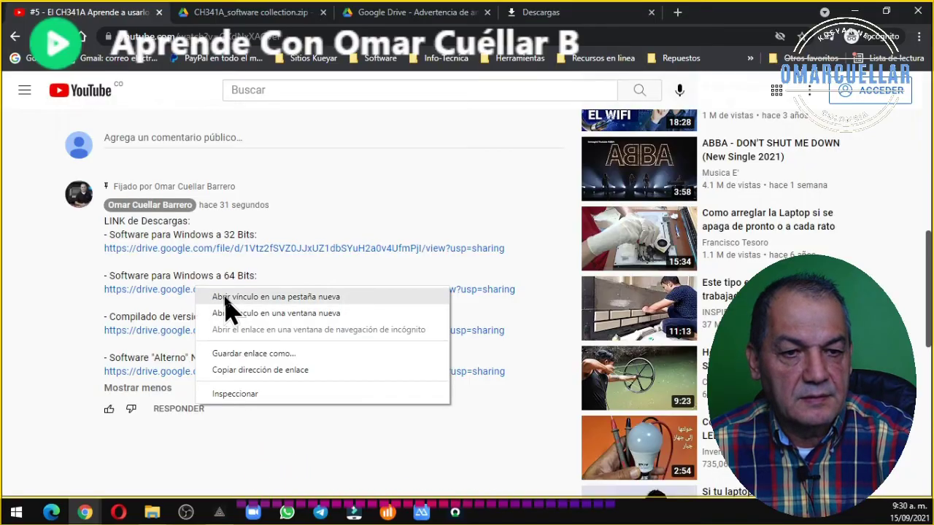
{"action": "left_click", "coordinate": [226, 297]}
{"action": "left_click", "coordinate": [219, 12]}
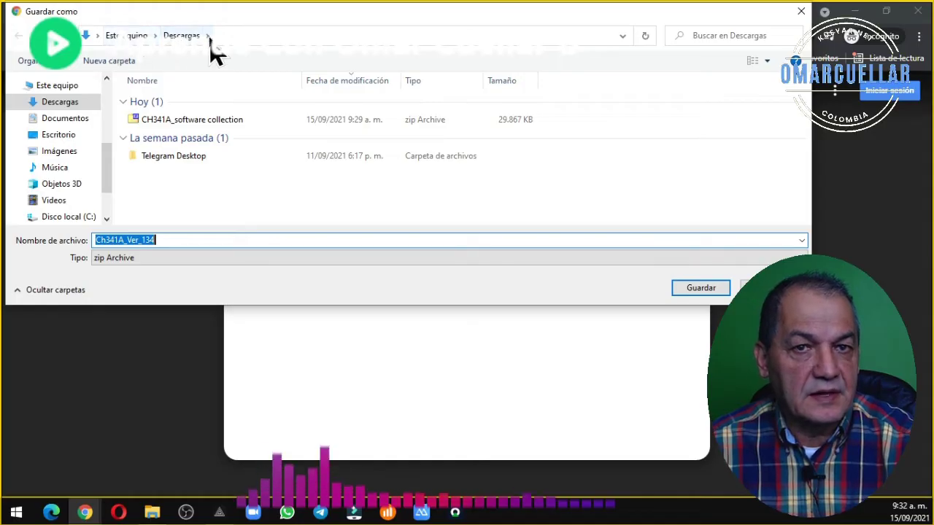
{"action": "left_click", "coordinate": [700, 289]}
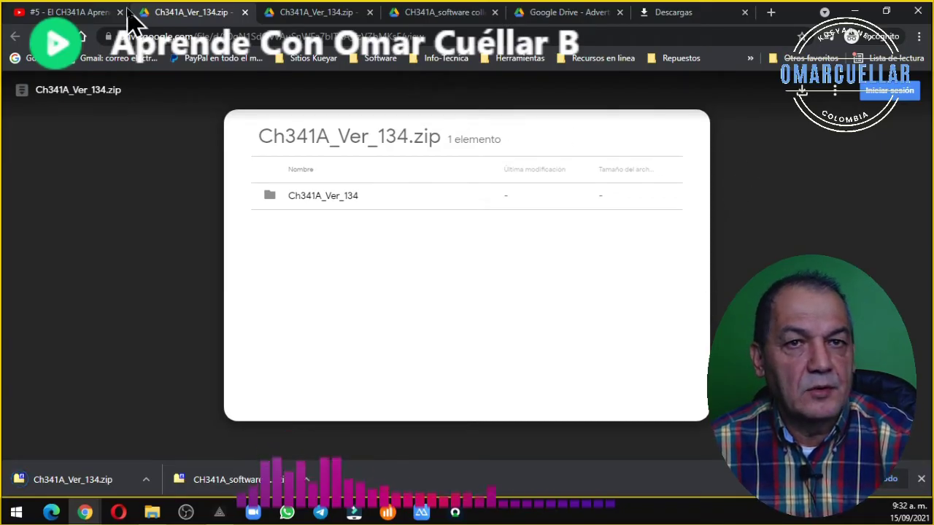
- Download NeoProgrammer_2.1.0.19.zip from the alternate software link, save it in Descargas and close the incognito browser window
{"action": "left_click", "coordinate": [71, 13]}
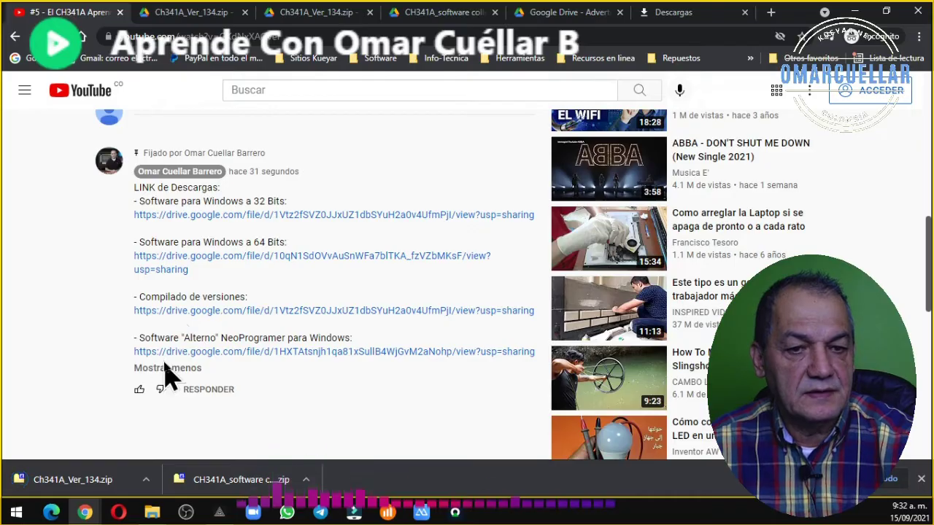
{"action": "left_click", "coordinate": [224, 353]}
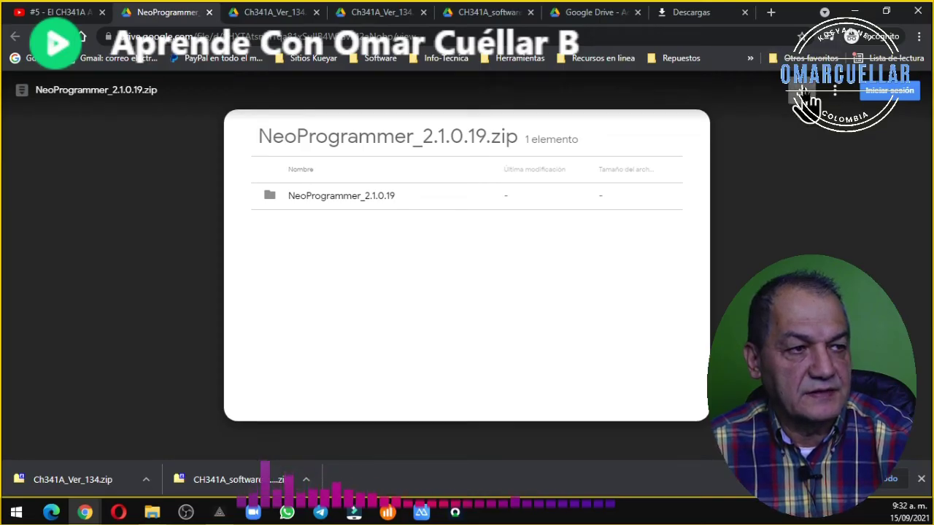
{"action": "left_click", "coordinate": [803, 92]}
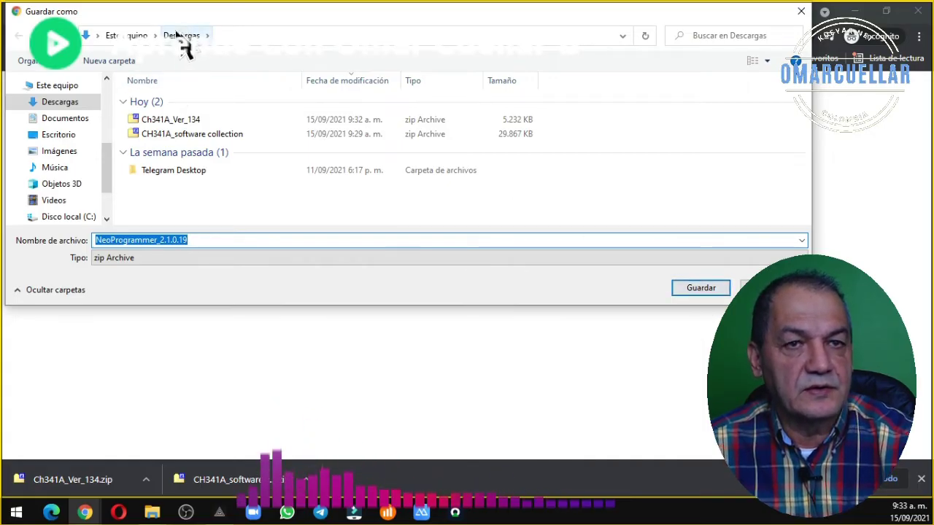
{"action": "left_click", "coordinate": [689, 294]}
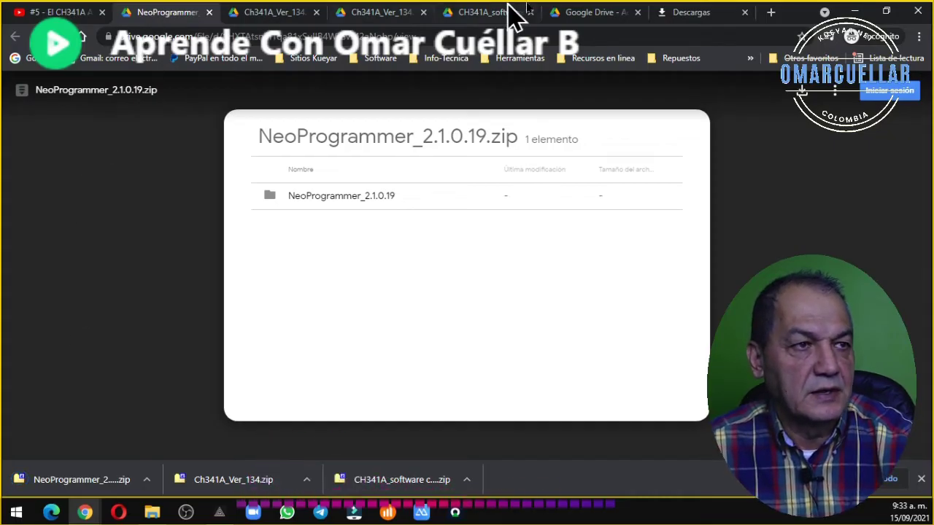
{"action": "left_click", "coordinate": [917, 12]}
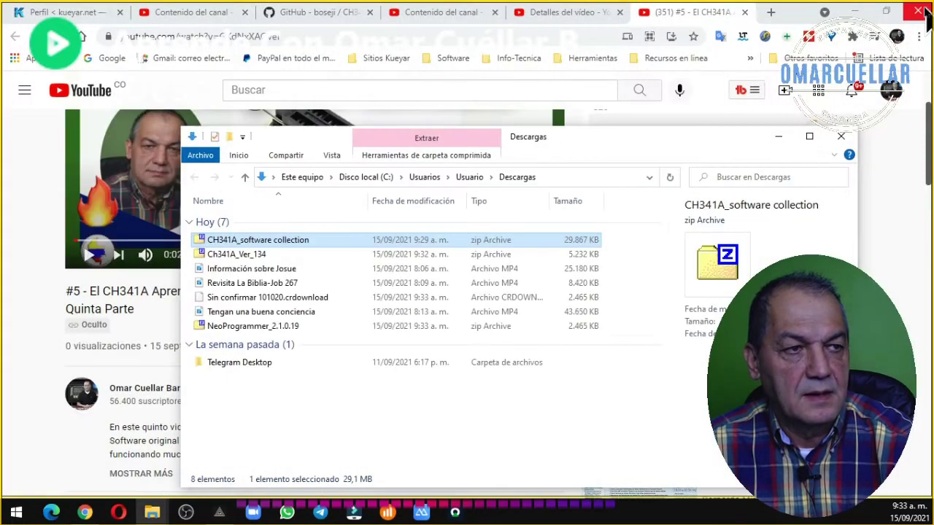